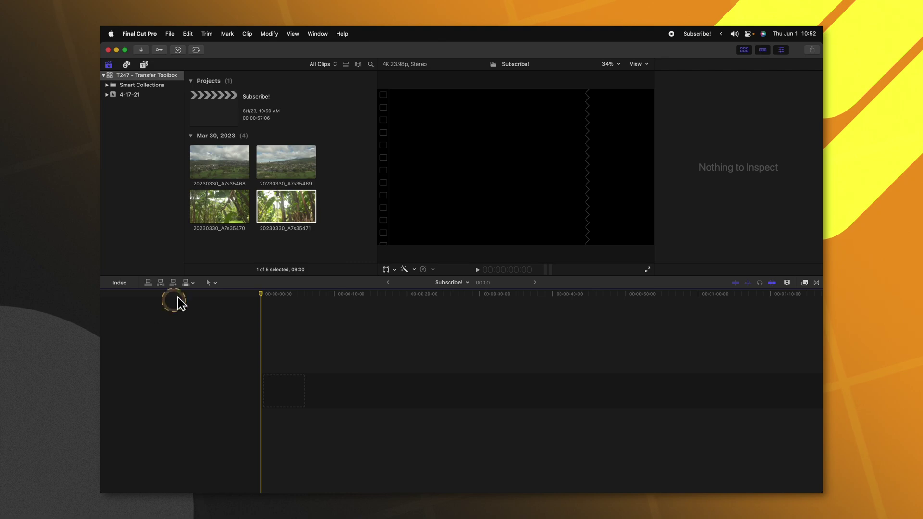
Insert clips 20230330_A7s35468, 35469, 35470 and 35471 into the timeline in order
{"action": "left_click", "coordinate": [249, 162]}
{"action": "key", "text": "w"}
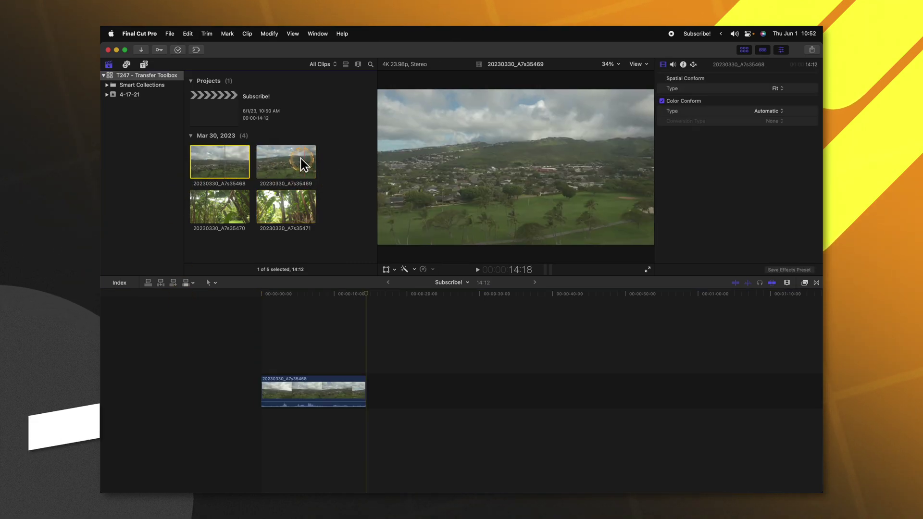
{"action": "left_click", "coordinate": [301, 159]}
{"action": "key", "text": "w"}
{"action": "left_click", "coordinate": [223, 207]}
{"action": "key", "text": "w"}
{"action": "left_click", "coordinate": [284, 214]}
{"action": "key", "text": "w"}
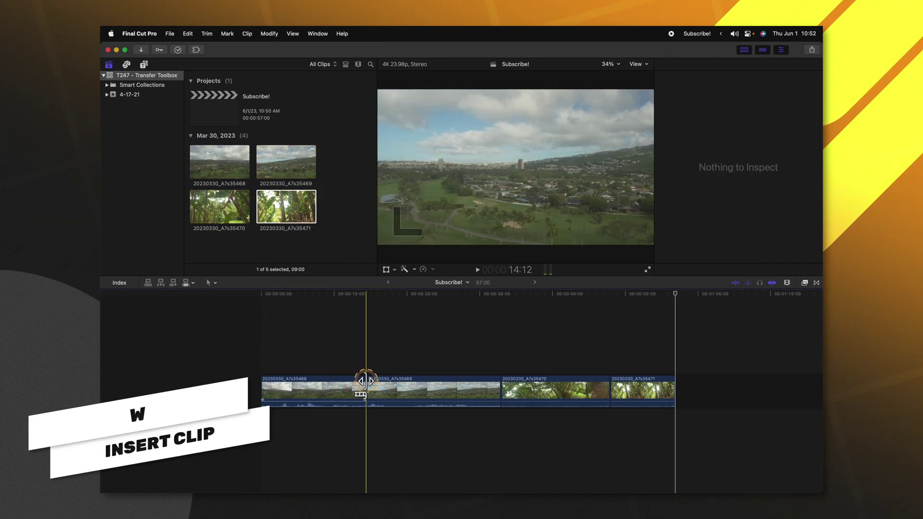
Ripple-trim two edit points to shorten the sequence to 40:12
{"action": "left_click_drag", "start_coordinate": [370, 388], "coordinate": [406, 381]}
{"action": "left_click_drag", "start_coordinate": [497, 385], "coordinate": [361, 377]}
{"action": "left_click", "coordinate": [361, 378]}
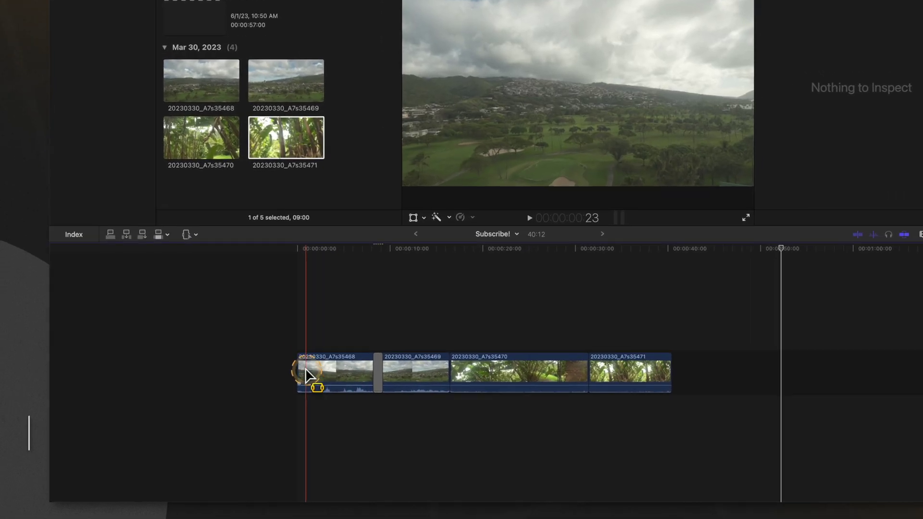
Drop the first clip's opening up to 06:17 to -73 dB, then add a Basic Title at 20:05
{"action": "key", "text": "r"}
{"action": "left_click_drag", "start_coordinate": [307, 375], "coordinate": [360, 381]}
{"action": "left_click_drag", "start_coordinate": [373, 343], "coordinate": [372, 359]}
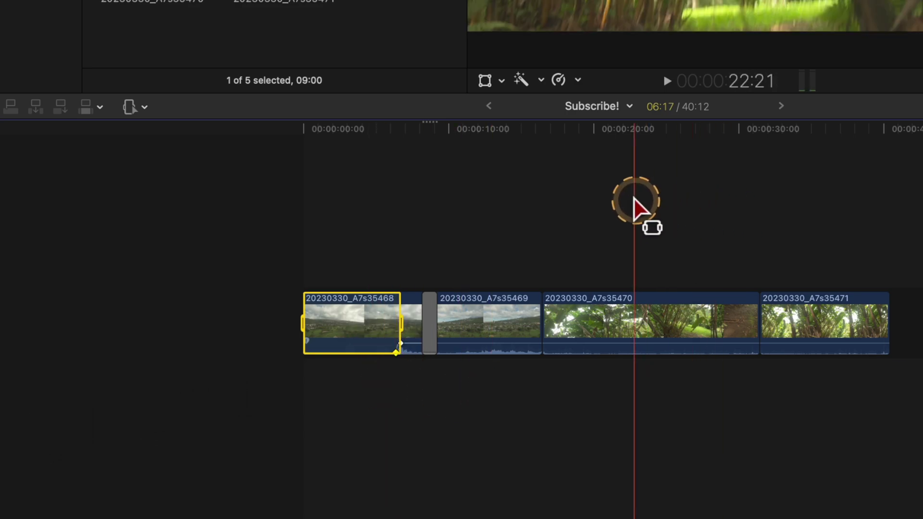
{"action": "left_click", "coordinate": [597, 210]}
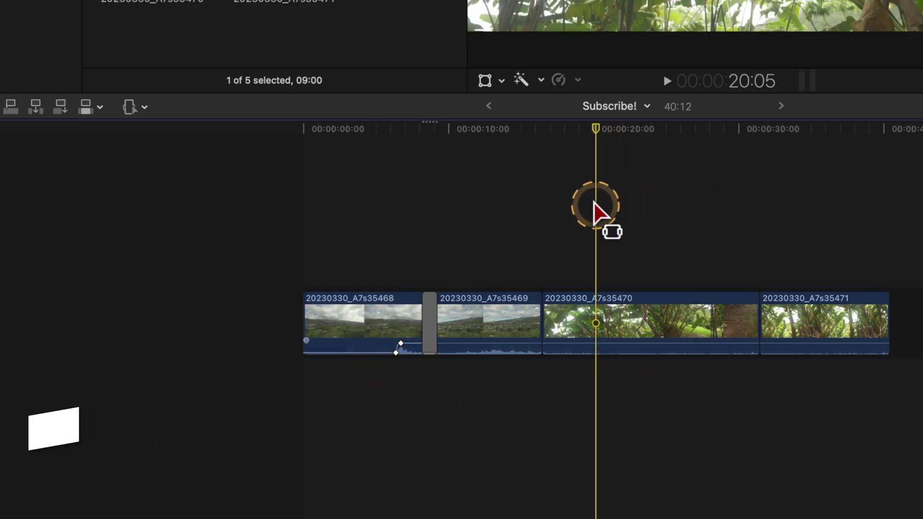
{"action": "key", "text": "ctrl+t"}
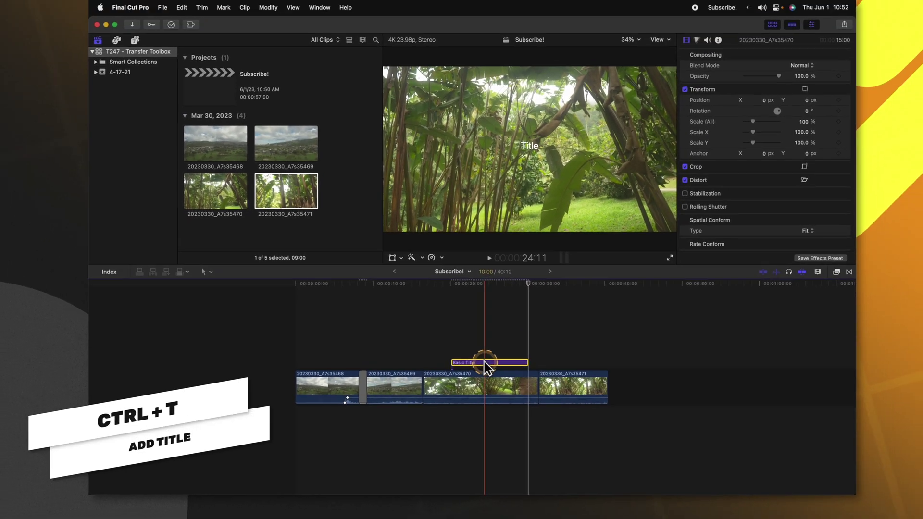
Change the Basic Title's text to SUBSCRIBE! and set its font style to Bold
{"action": "left_click", "coordinate": [485, 362]}
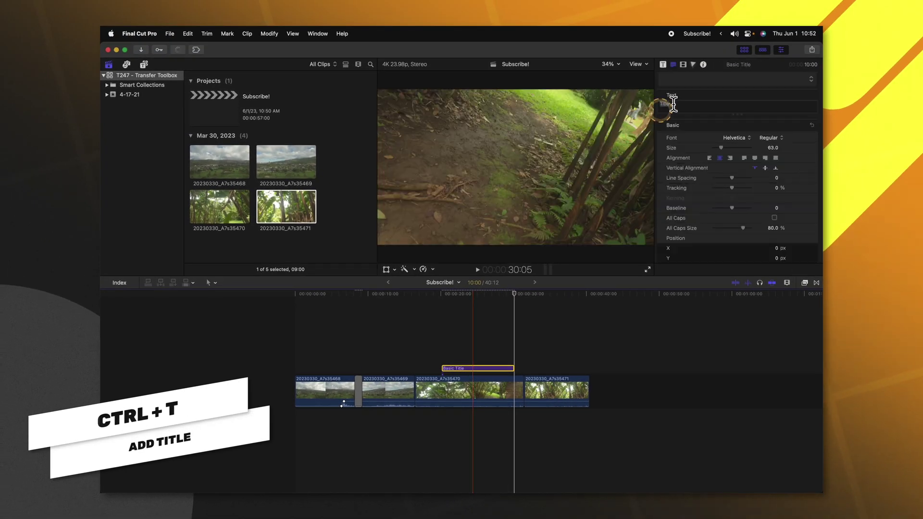
{"action": "left_click", "coordinate": [723, 84]}
{"action": "type", "text": "SUBSC"}
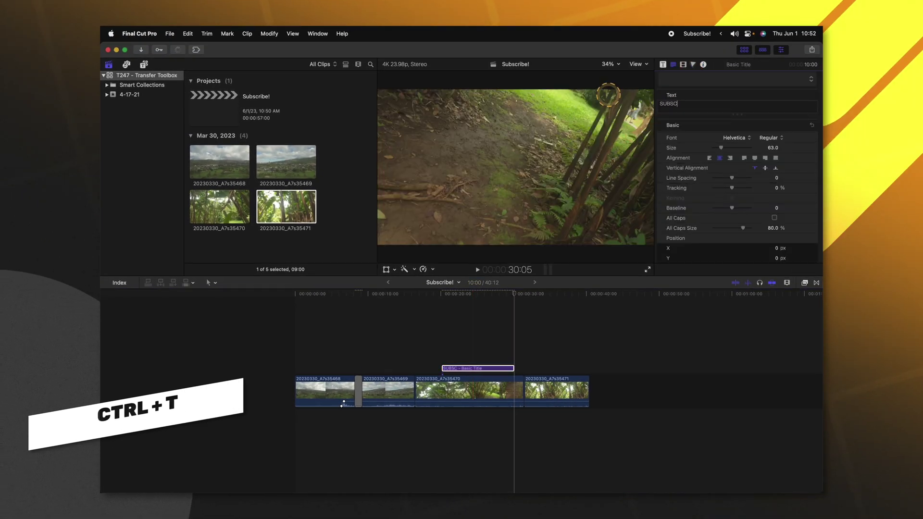
{"action": "type", "text": "RIBE!"}
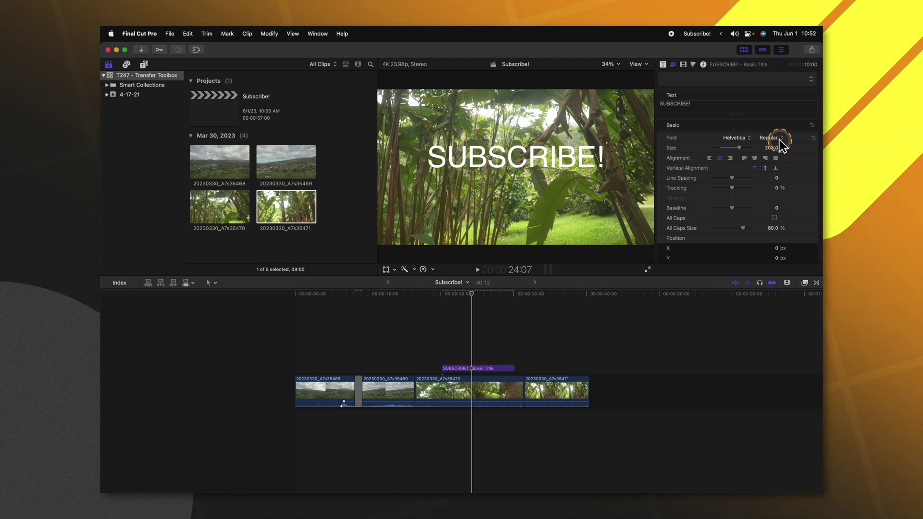
{"action": "left_click", "coordinate": [773, 138]}
{"action": "left_click", "coordinate": [768, 182]}
{"action": "scroll", "coordinate": [764, 197], "scroll_direction": "down", "scroll_amount": 5}
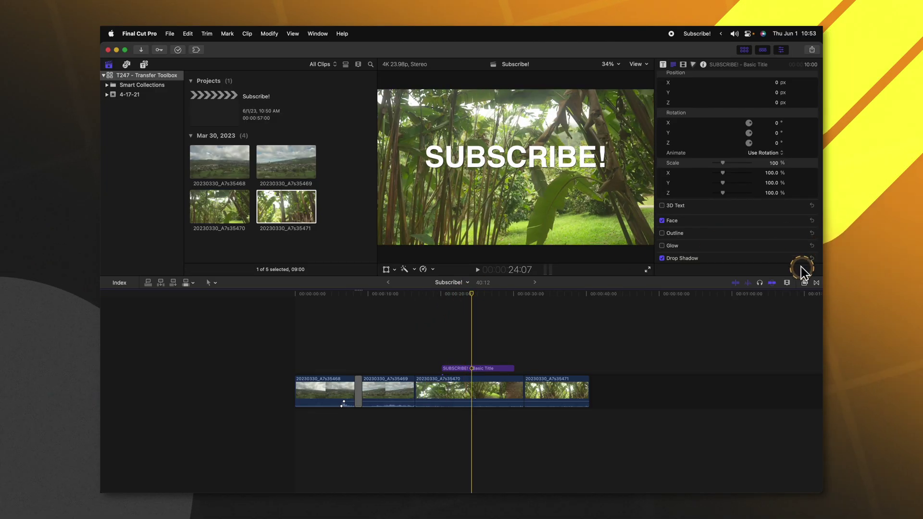
Apply Color Adjustments to clip 20230330_A7s35470 and set Highlights Warmth to 62.0
{"action": "left_click", "coordinate": [804, 282]}
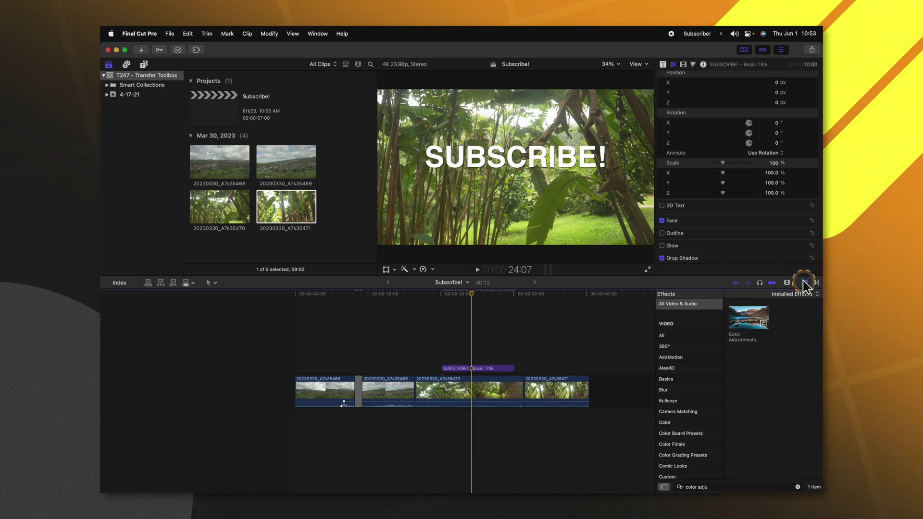
{"action": "left_click_drag", "start_coordinate": [761, 322], "coordinate": [726, 332]}
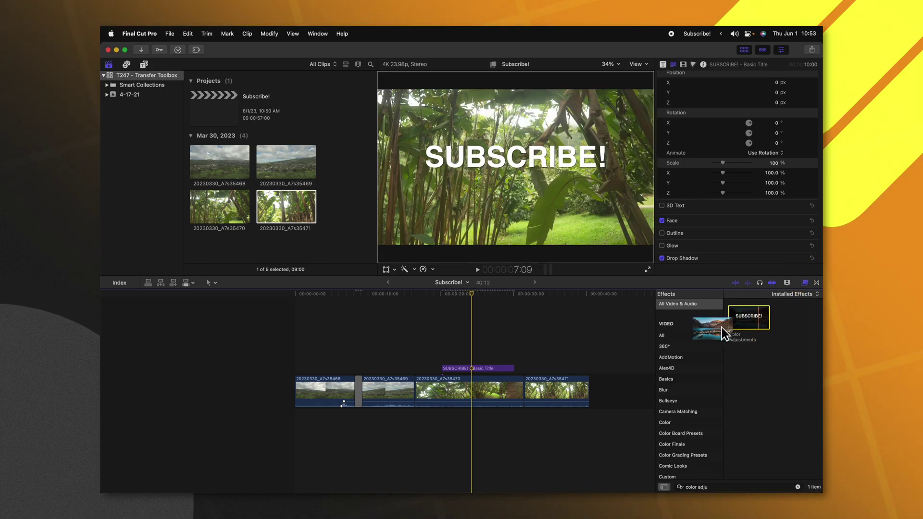
{"action": "left_click_drag", "start_coordinate": [494, 399], "coordinate": [495, 399]}
{"action": "left_click", "coordinate": [784, 91]}
{"action": "left_click", "coordinate": [773, 103]}
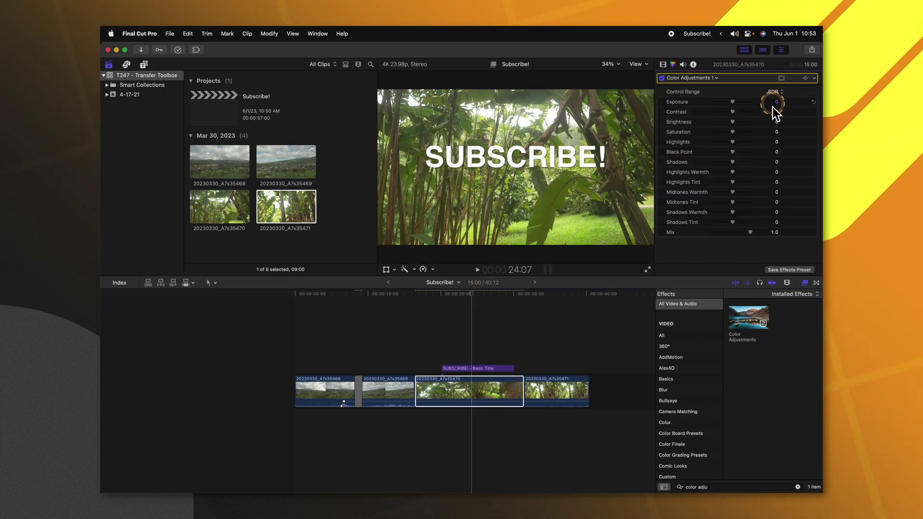
{"action": "mouse_move", "coordinate": [735, 178]}
{"action": "left_mouse_down"}
{"action": "mouse_move", "coordinate": [749, 177]}
{"action": "mouse_move", "coordinate": [741, 191]}
{"action": "left_mouse_up"}
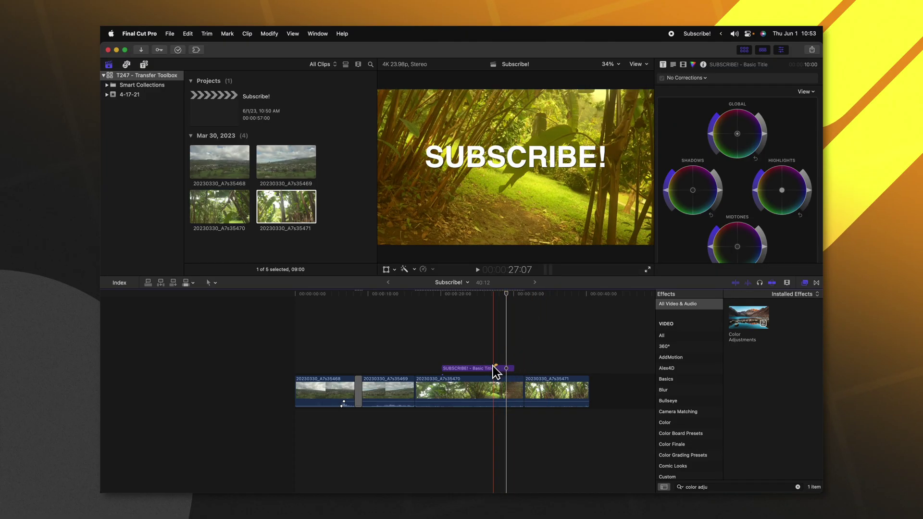
Duplicate the SUBSCRIBE! title over the last clip and combine both into the Subscribe! Clip compound
{"action": "left_click_drag", "start_coordinate": [500, 359], "coordinate": [560, 367]}
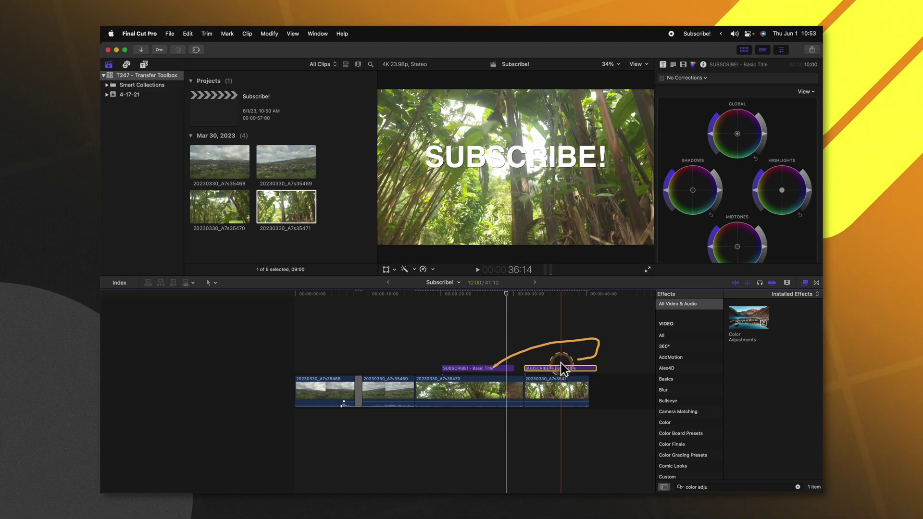
{"action": "left_click_drag", "start_coordinate": [543, 334], "coordinate": [551, 430]}
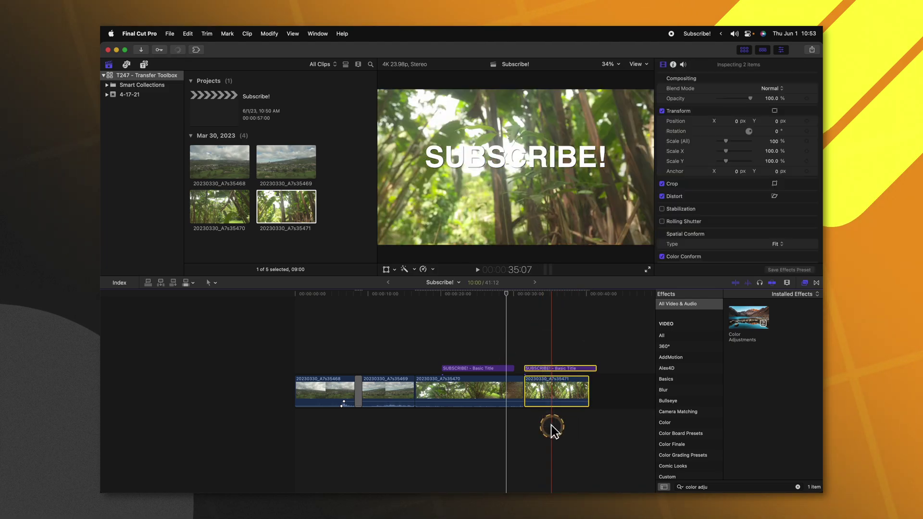
{"action": "key", "text": "alt+g"}
{"action": "key", "text": "Return"}
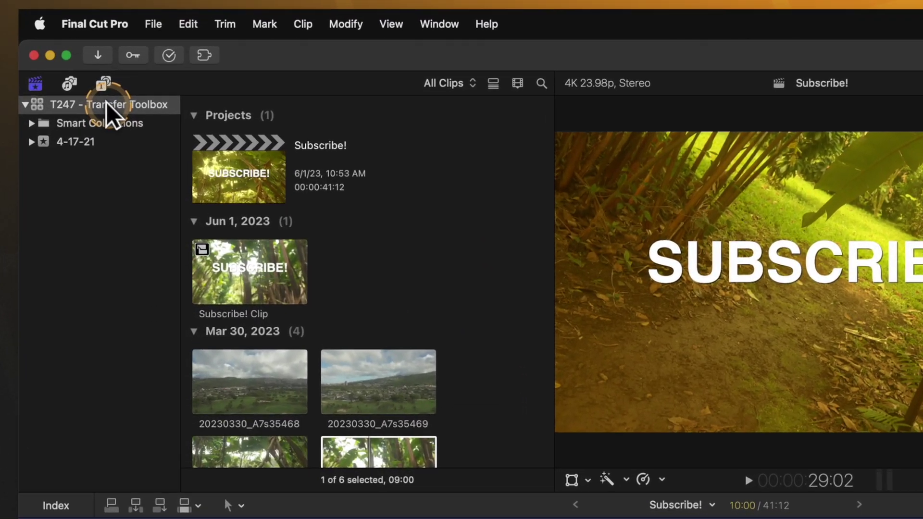
Consolidate the library's Original Media from Library Properties and dismiss the nothing-to-copy alert
{"action": "left_click", "coordinate": [145, 75]}
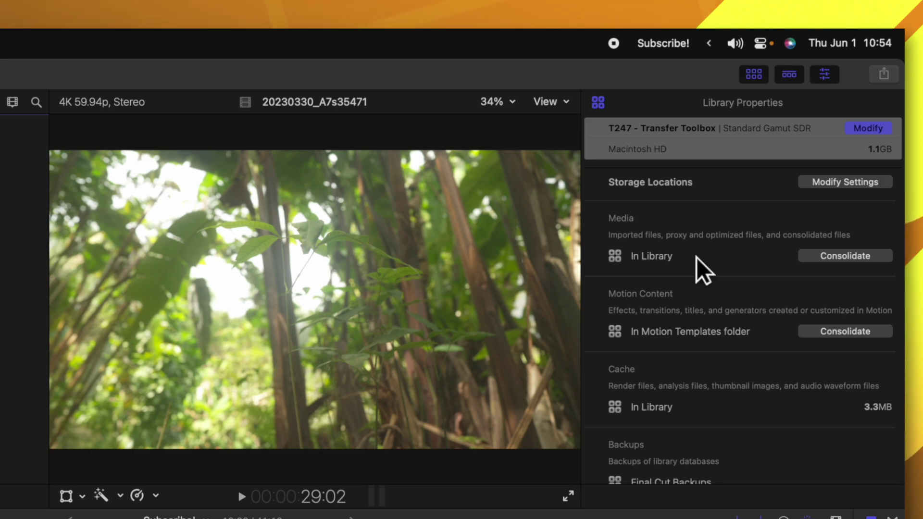
{"action": "left_click", "coordinate": [821, 257]}
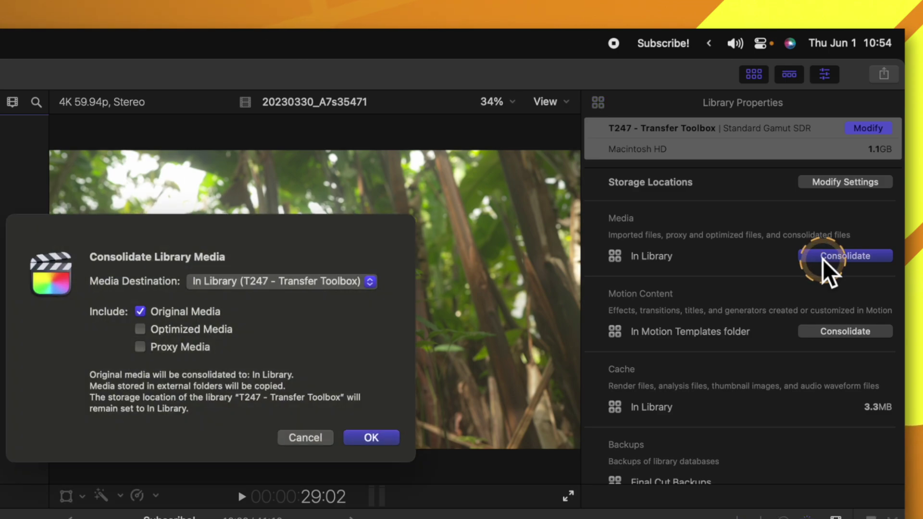
{"action": "left_click", "coordinate": [158, 321]}
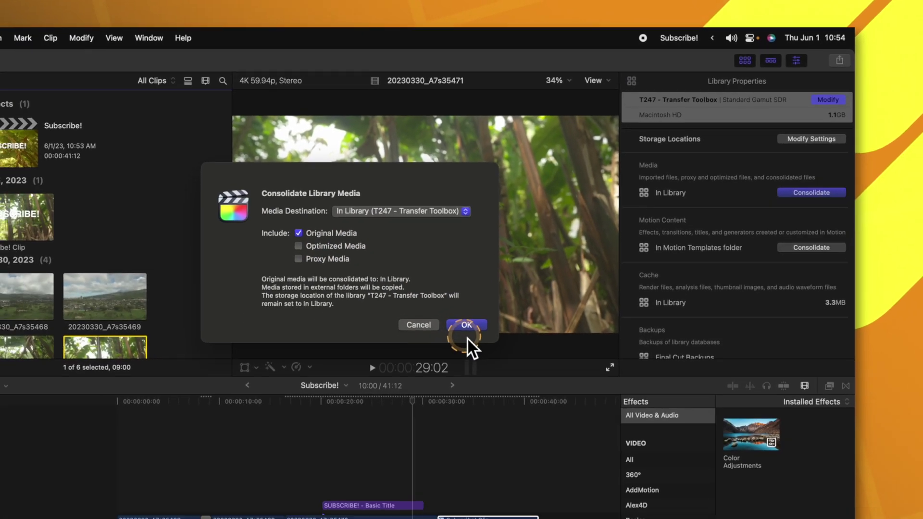
{"action": "left_click", "coordinate": [372, 437]}
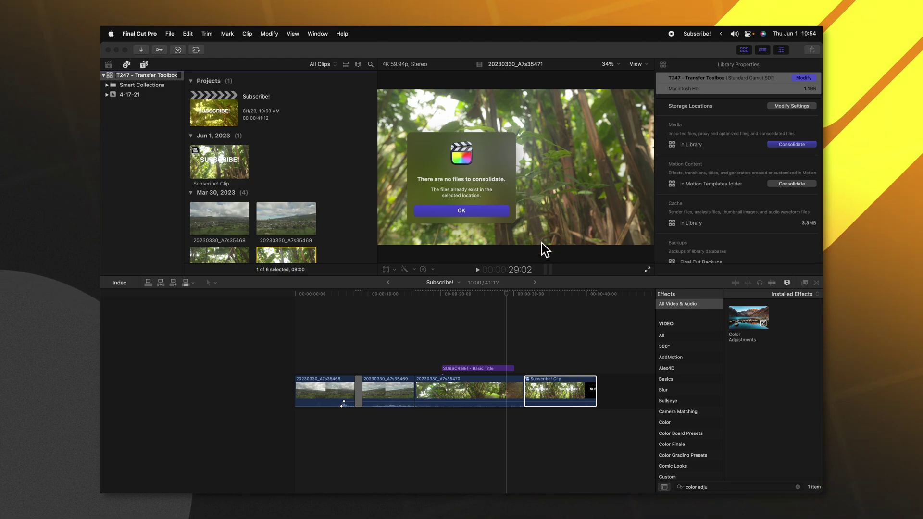
{"action": "left_click", "coordinate": [471, 211]}
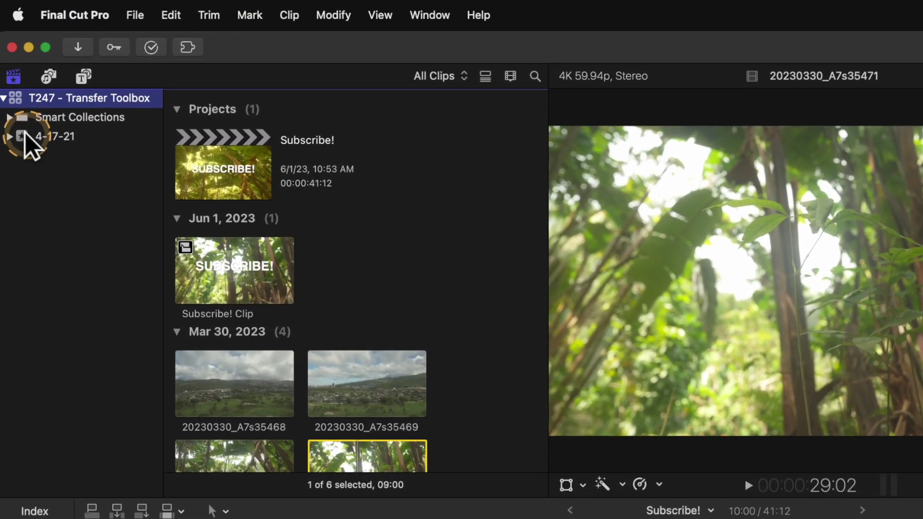
Reveal the T247 - Transfer Toolbox library in Finder and drop it onto Transfer Toolbox
{"action": "right_click", "coordinate": [53, 93]}
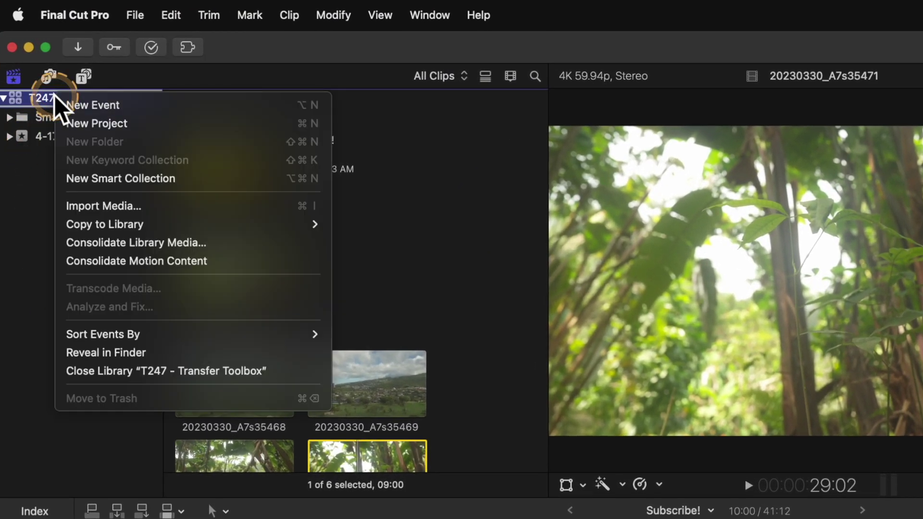
{"action": "left_click", "coordinate": [94, 352]}
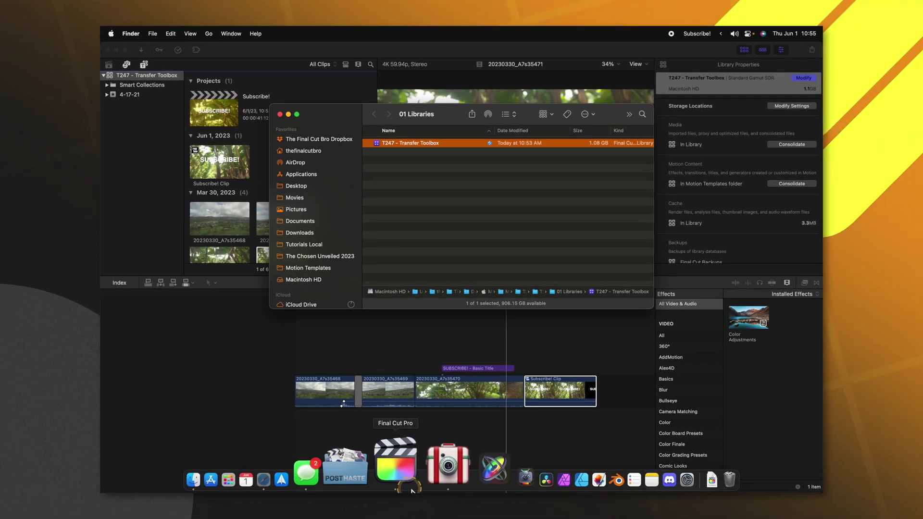
{"action": "left_click", "coordinate": [422, 480]}
{"action": "left_click_drag", "start_coordinate": [415, 192], "coordinate": [241, 161]}
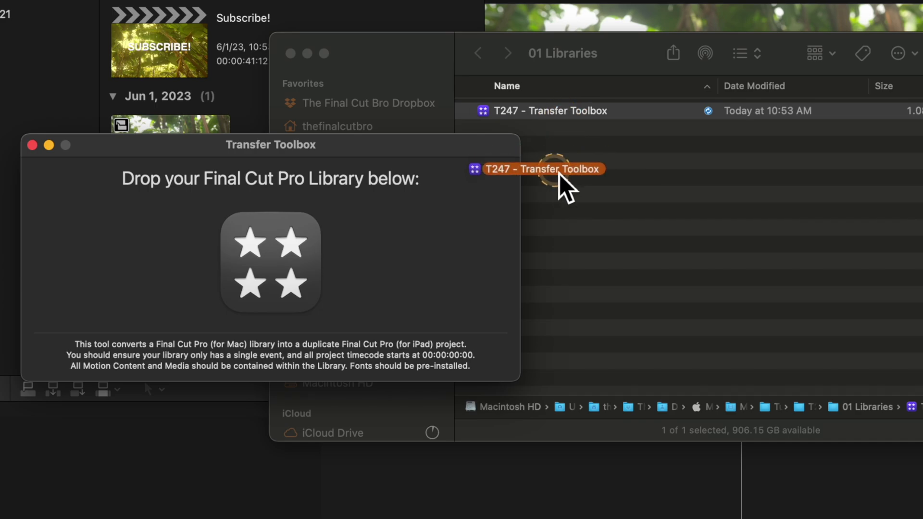
{"action": "left_click_drag", "start_coordinate": [368, 224], "coordinate": [290, 260]}
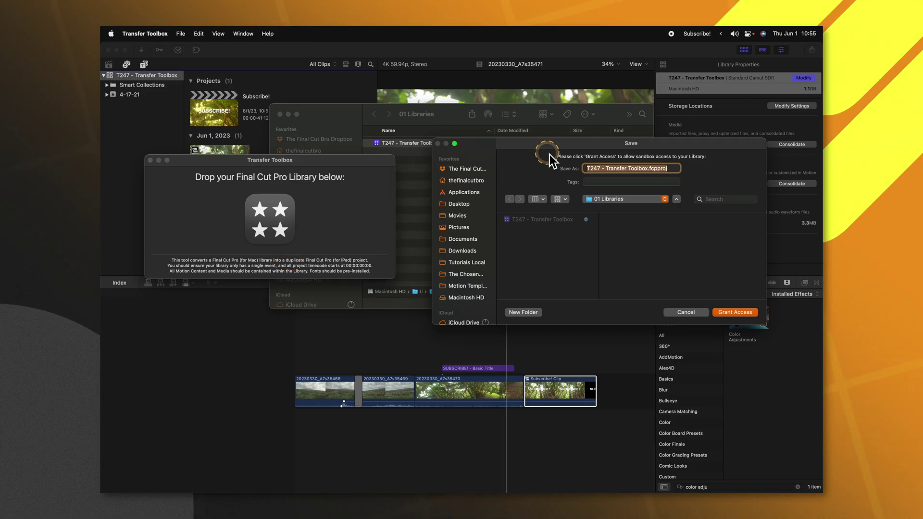
Grant library access to produce T247 - Transfer Toolbox.fcpproj and acknowledge the Victory! message
{"action": "left_click", "coordinate": [747, 318]}
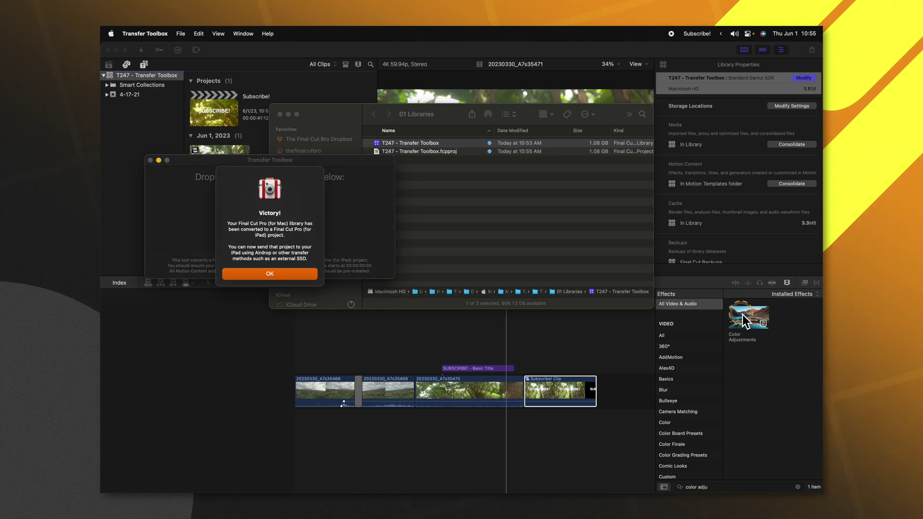
{"action": "left_click", "coordinate": [270, 276]}
{"action": "left_click", "coordinate": [429, 212]}
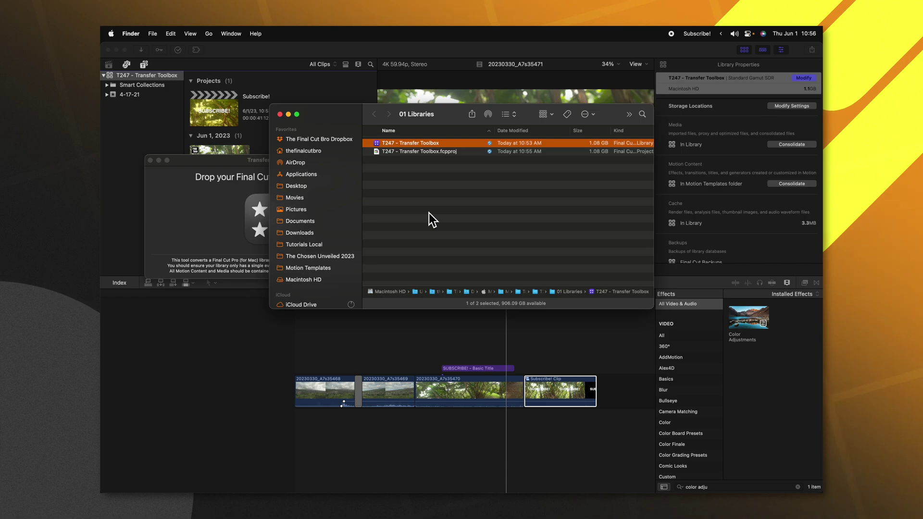
Share T247 - Transfer Toolbox.fcpproj to the iPad via AirDrop
{"action": "right_click", "coordinate": [425, 154]}
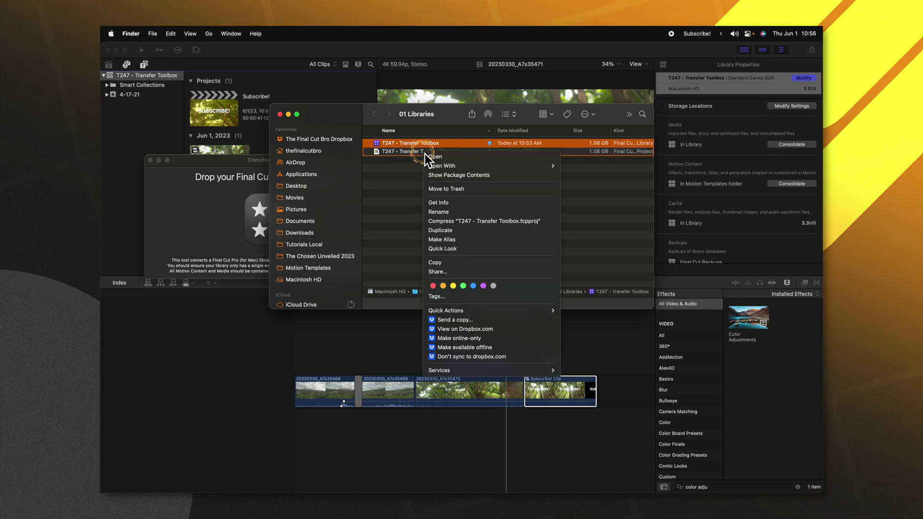
{"action": "left_click", "coordinate": [465, 274]}
{"action": "left_click", "coordinate": [289, 174]}
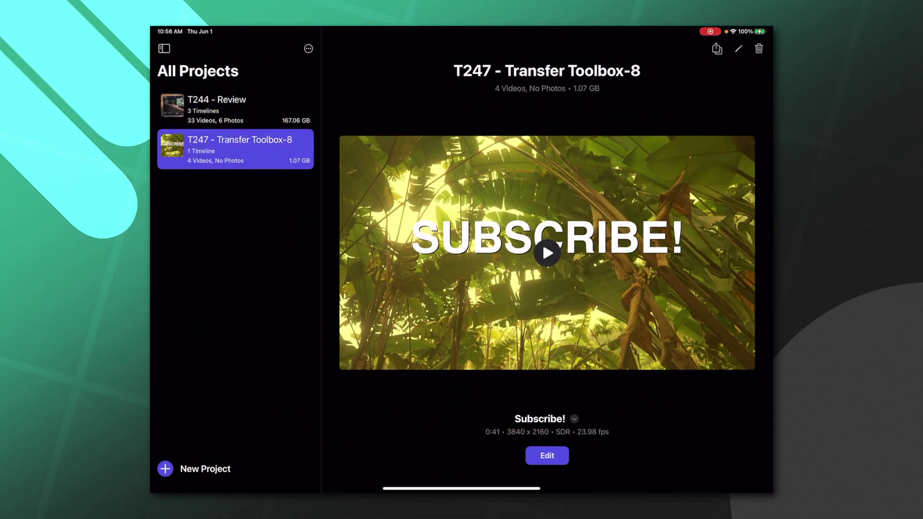
Open T247 - Transfer Toolbox-8 for editing and park the playhead at 00:00:11:12
{"action": "left_click", "coordinate": [511, 281]}
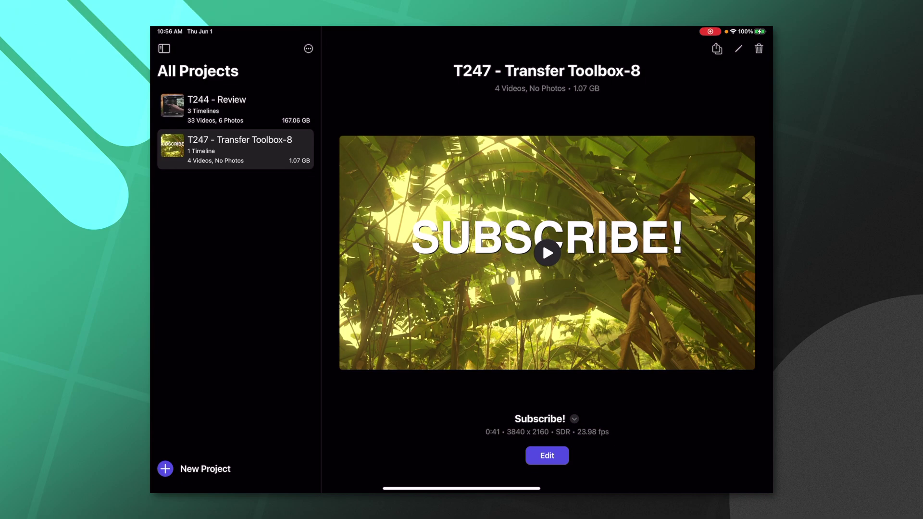
{"action": "left_click", "coordinate": [553, 461]}
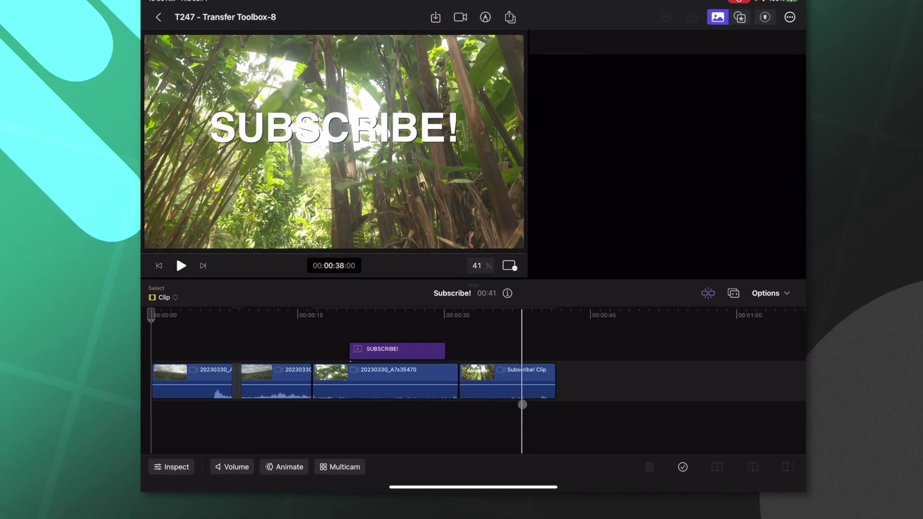
{"action": "left_click_drag", "start_coordinate": [507, 410], "coordinate": [235, 372]}
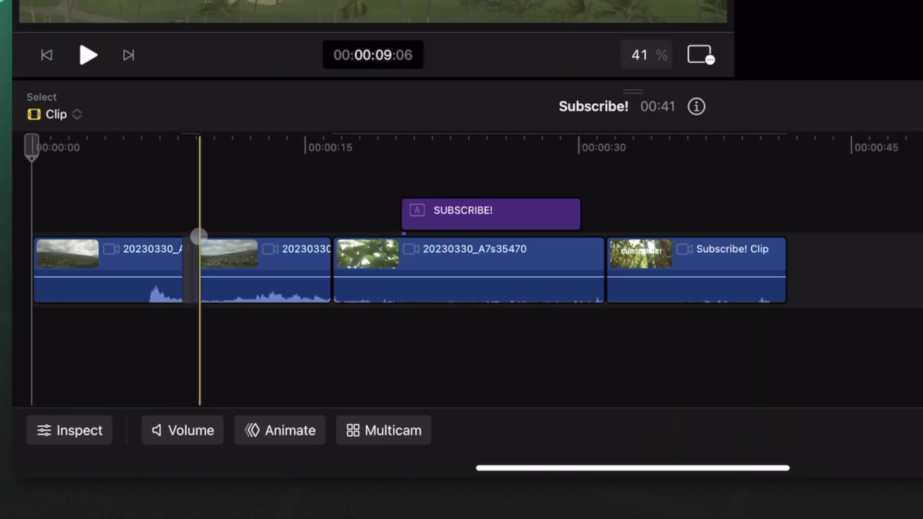
{"action": "left_click_drag", "start_coordinate": [200, 236], "coordinate": [621, 200]}
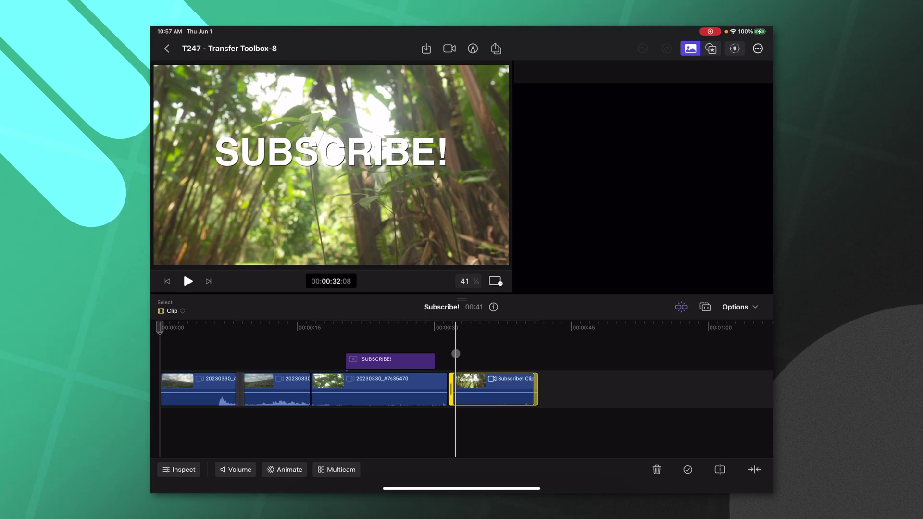
{"action": "left_click_drag", "start_coordinate": [457, 353], "coordinate": [461, 351]}
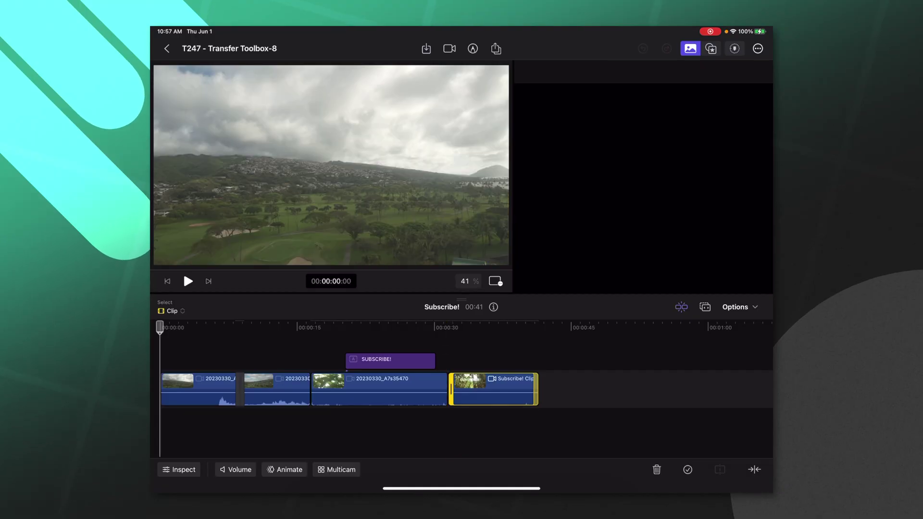
{"action": "left_click_drag", "start_coordinate": [160, 327], "coordinate": [265, 327]}
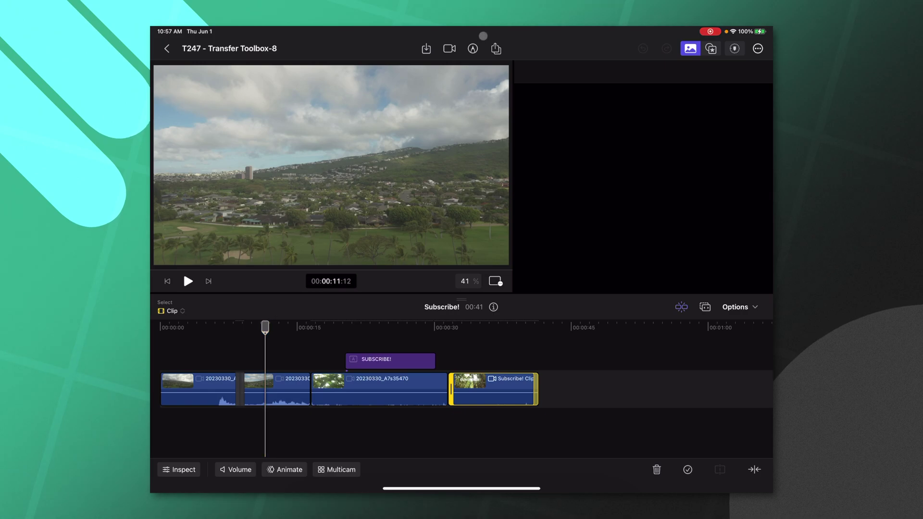
Handwrite 'like' with a yellow marker underline as a Live Drawing over the aerial shot
{"action": "left_click", "coordinate": [473, 48]}
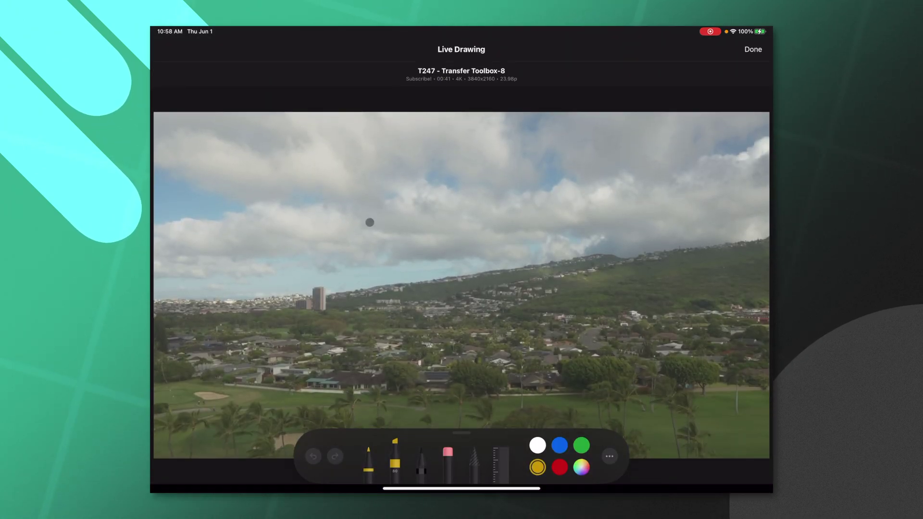
{"action": "mouse_move", "coordinate": [271, 166]}
{"action": "left_mouse_down"}
{"action": "mouse_move", "coordinate": [332, 216]}
{"action": "mouse_move", "coordinate": [423, 356]}
{"action": "left_mouse_up"}
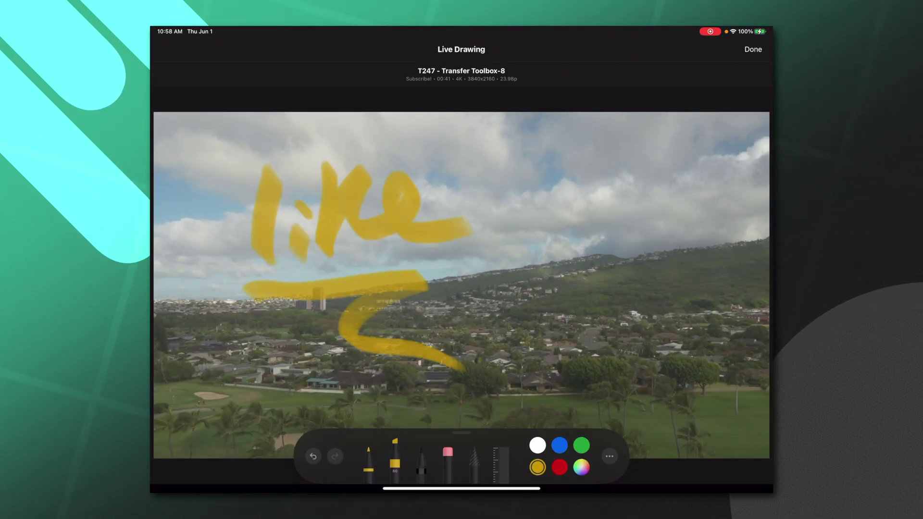
{"action": "left_click", "coordinate": [753, 49]}
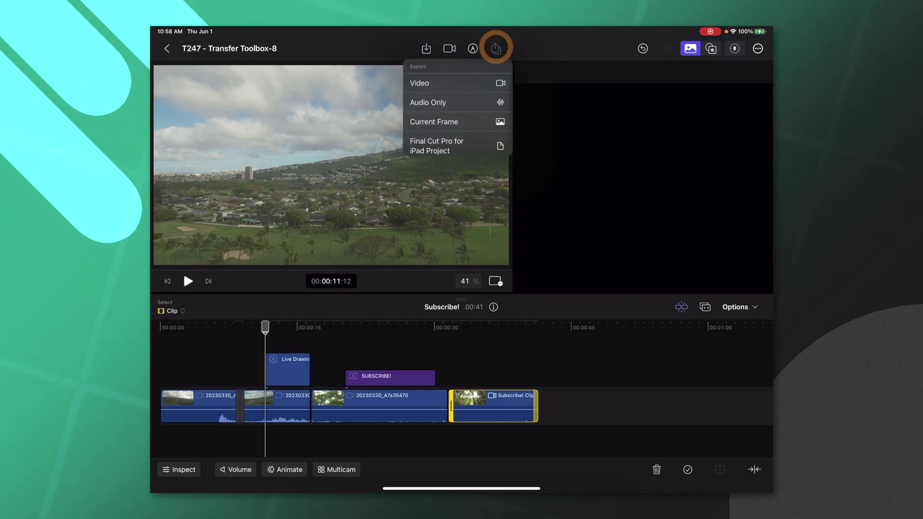
Export the edited project as a Final Cut Pro for iPad project with all media included
{"action": "left_click", "coordinate": [443, 145]}
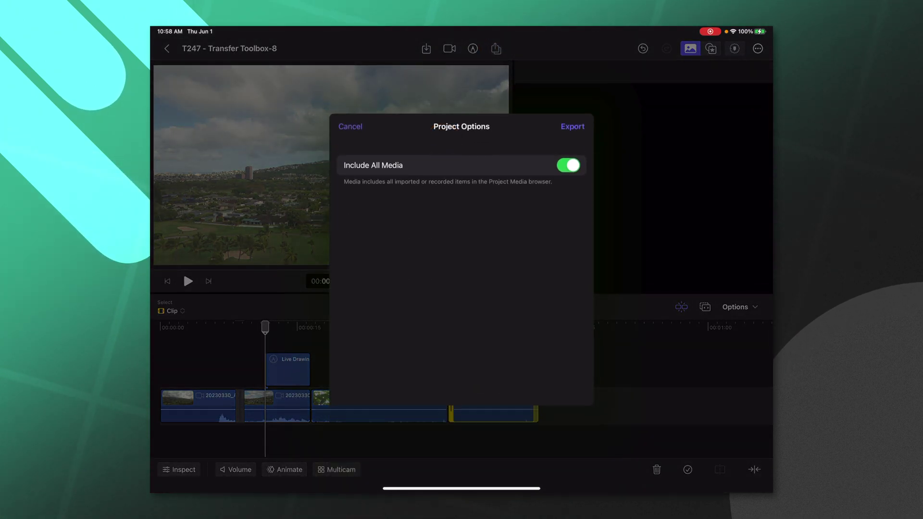
{"action": "left_click", "coordinate": [571, 125]}
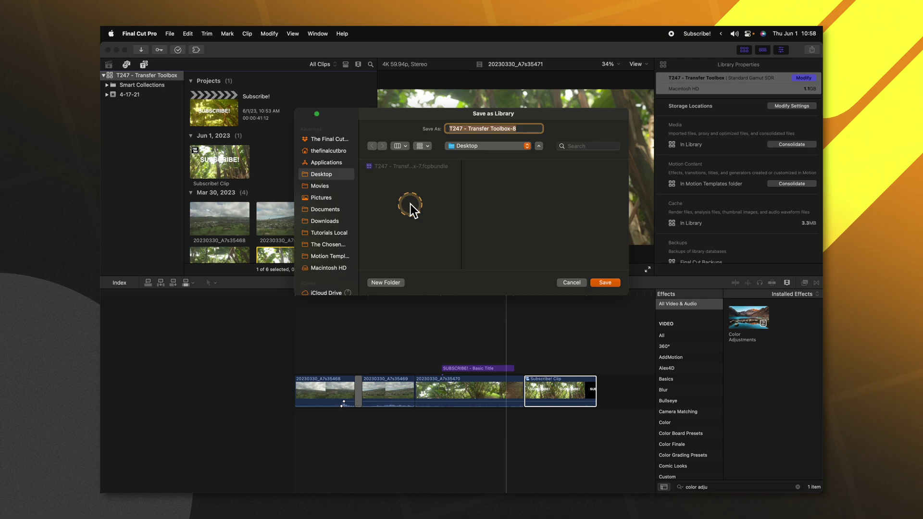
Save the imported project as library 'T247 - Transfer Toolbox-8' on the Desktop and show its contents
{"action": "left_click", "coordinate": [605, 283]}
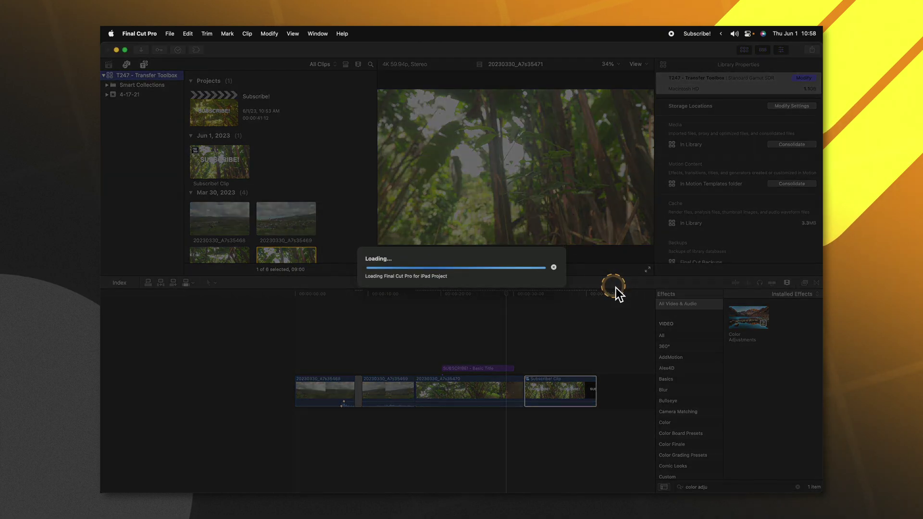
{"action": "left_click", "coordinate": [125, 75]}
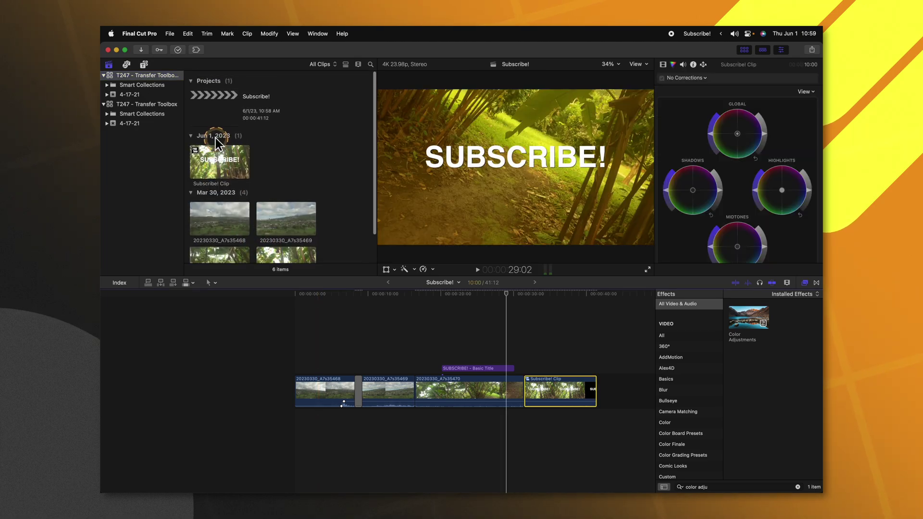
Play the Subscribe! project and check the Live Drawing clip's 22.0 s Draw On setting in the inspector
{"action": "left_click", "coordinate": [218, 124]}
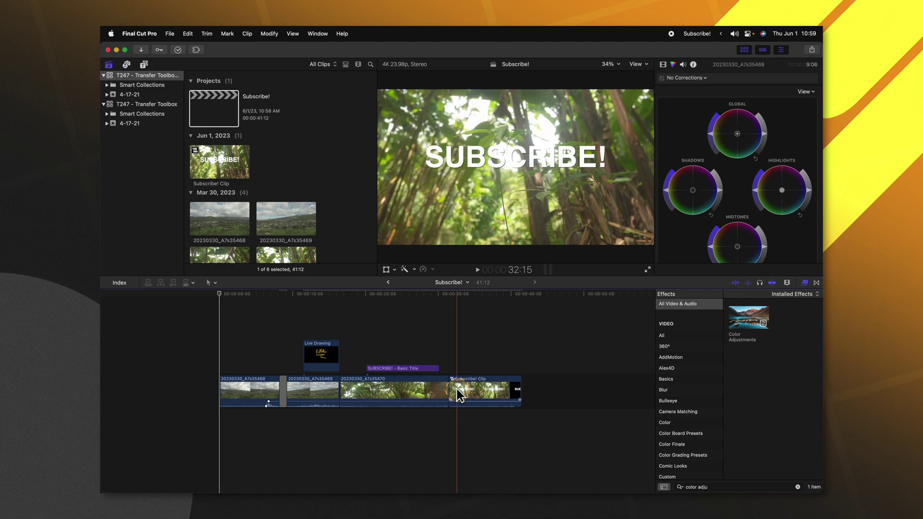
{"action": "key", "text": "space"}
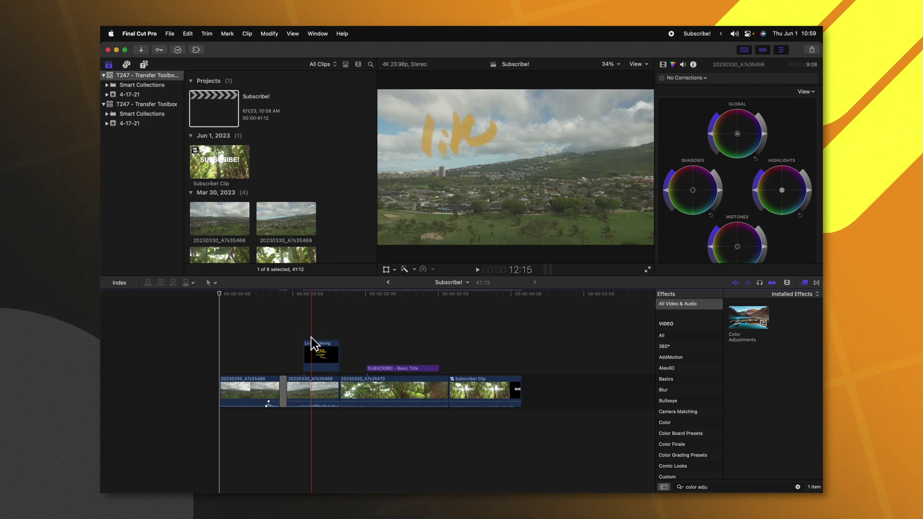
{"action": "left_click", "coordinate": [315, 344]}
{"action": "left_click", "coordinate": [664, 64]}
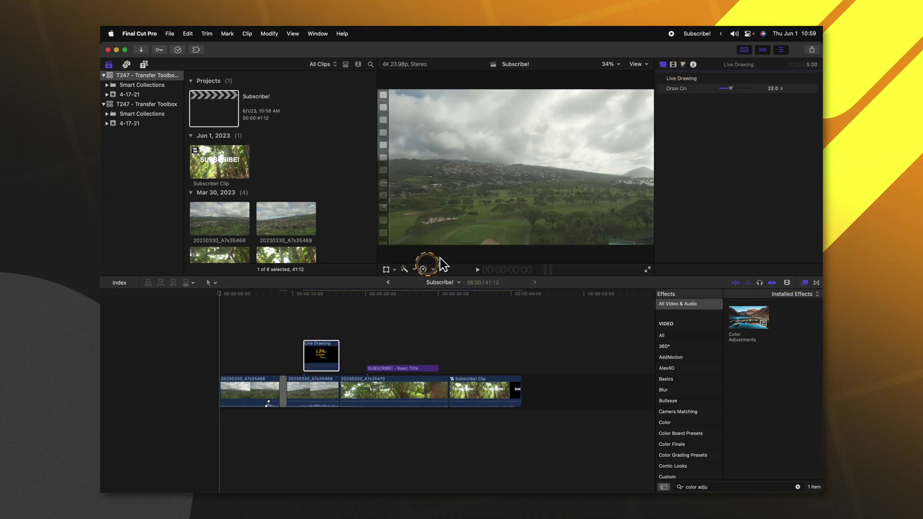
{"action": "left_click", "coordinate": [304, 314]}
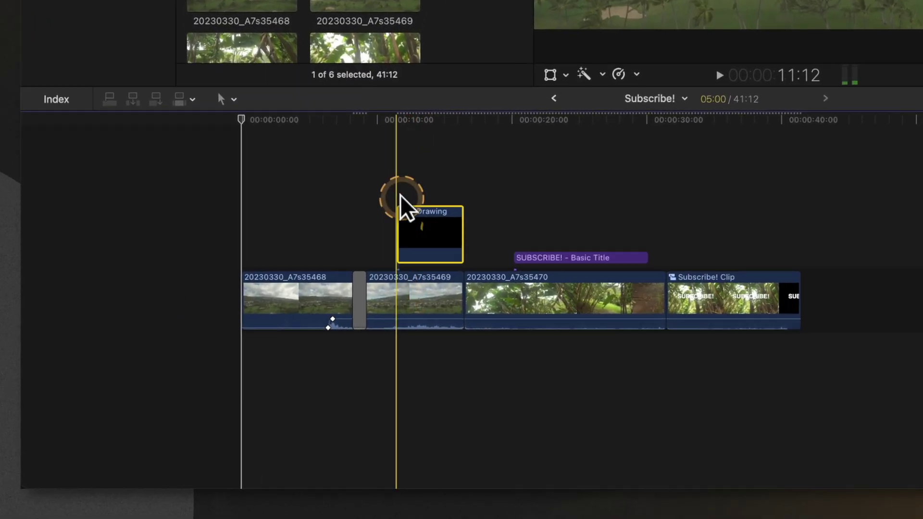
{"action": "left_click", "coordinate": [328, 327]}
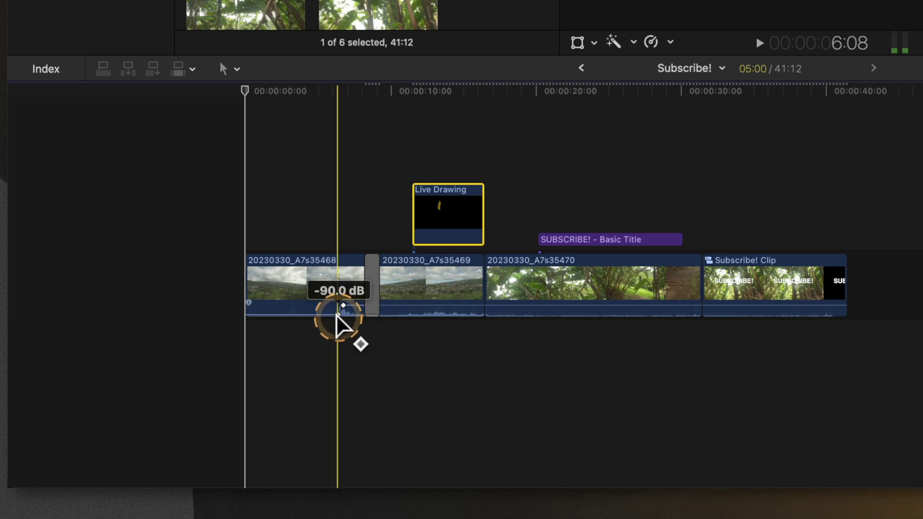